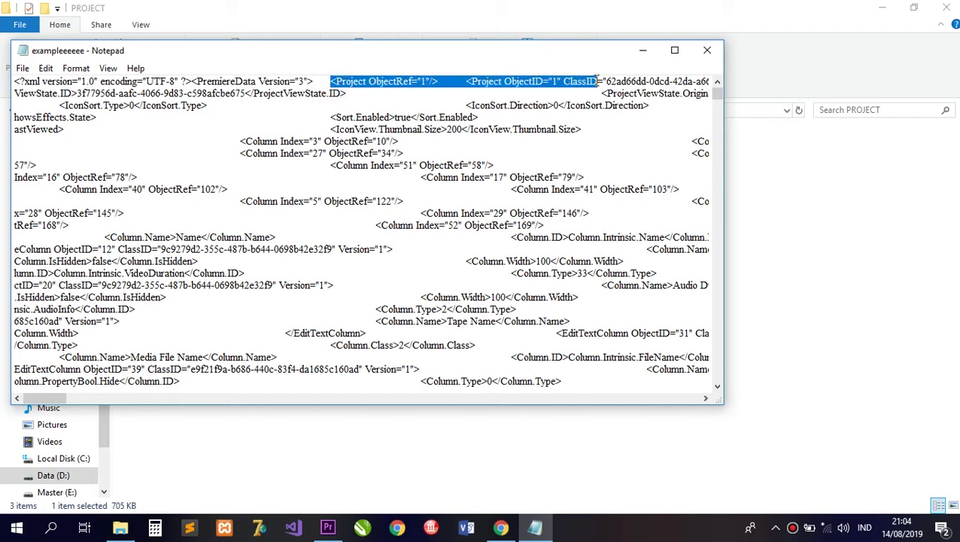
Step: Set the Version attribute of the Project ObjectID="1" tag to 1 in the exampleeeeee file
left_click_drag(47, 398, 77, 399)
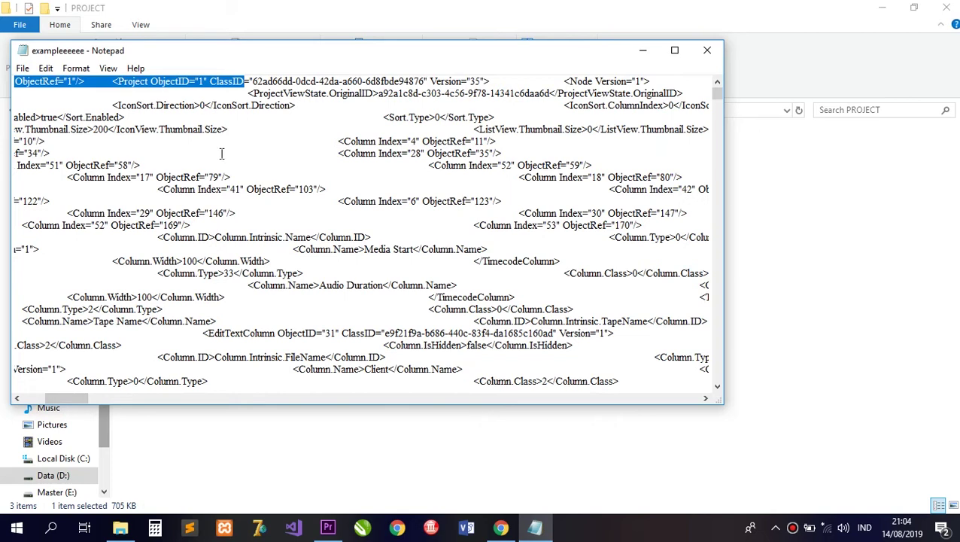
mouse_move(81, 396)
left_mouse_down()
mouse_move(125, 392)
mouse_move(76, 409)
mouse_move(65, 399)
mouse_move(74, 393)
left_mouse_up()
left_click(377, 81)
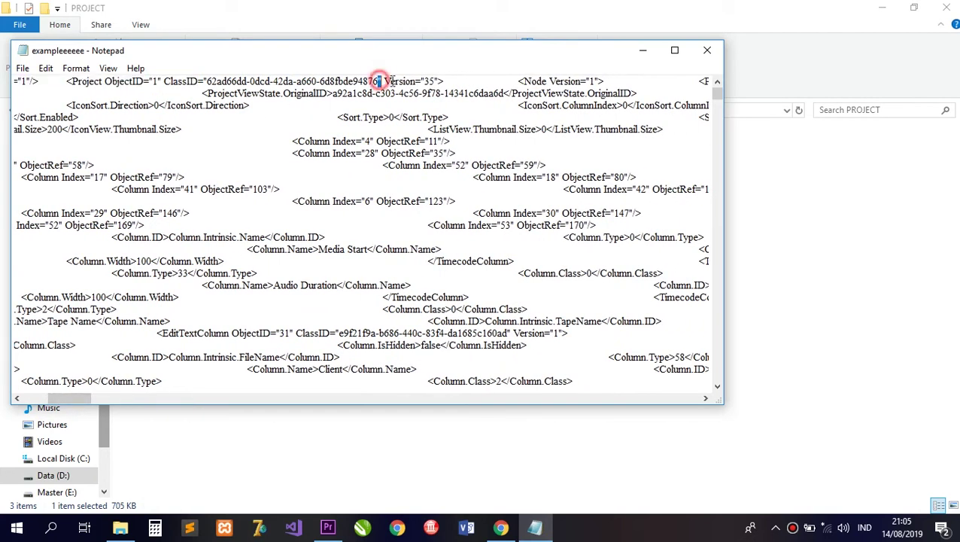
left_click_drag(386, 81, 447, 81)
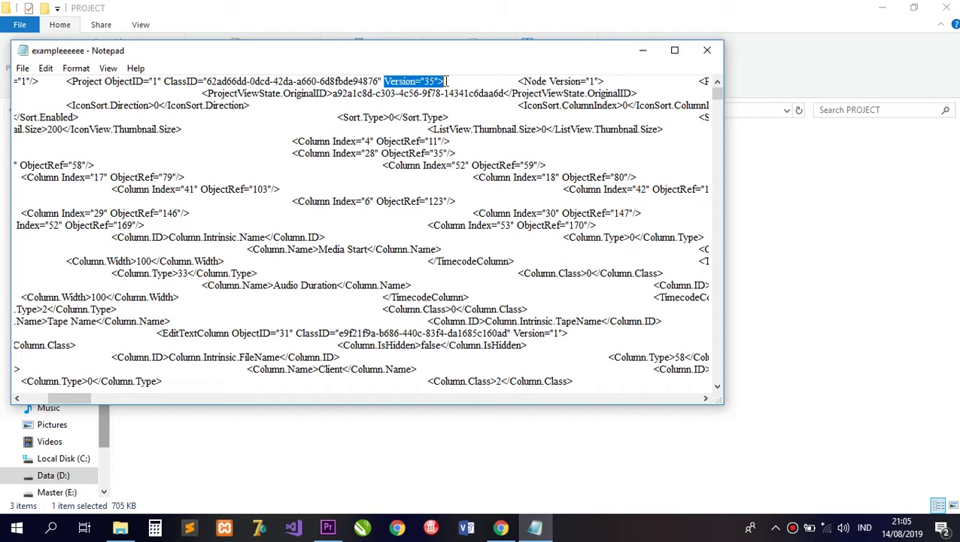
left_click(435, 82)
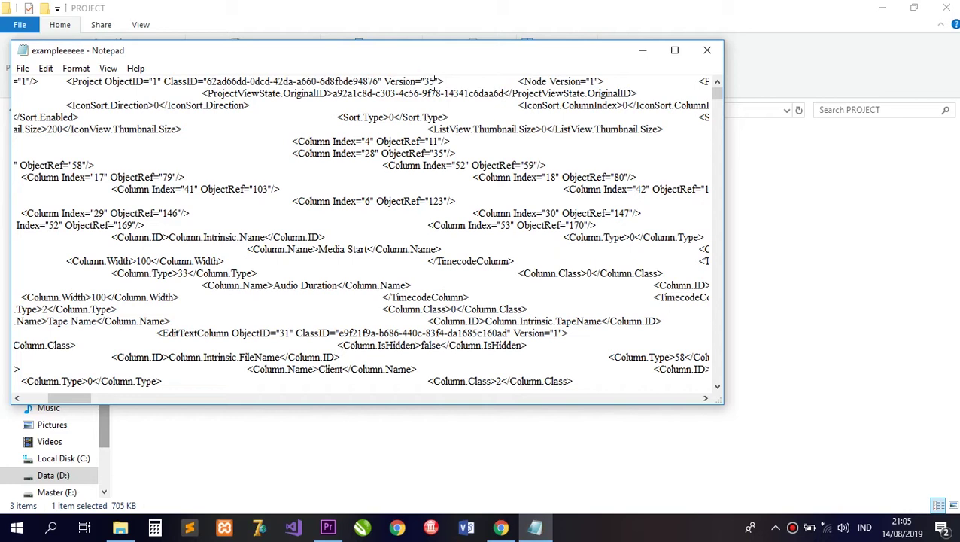
key("BackSpace")
key("BackSpace")
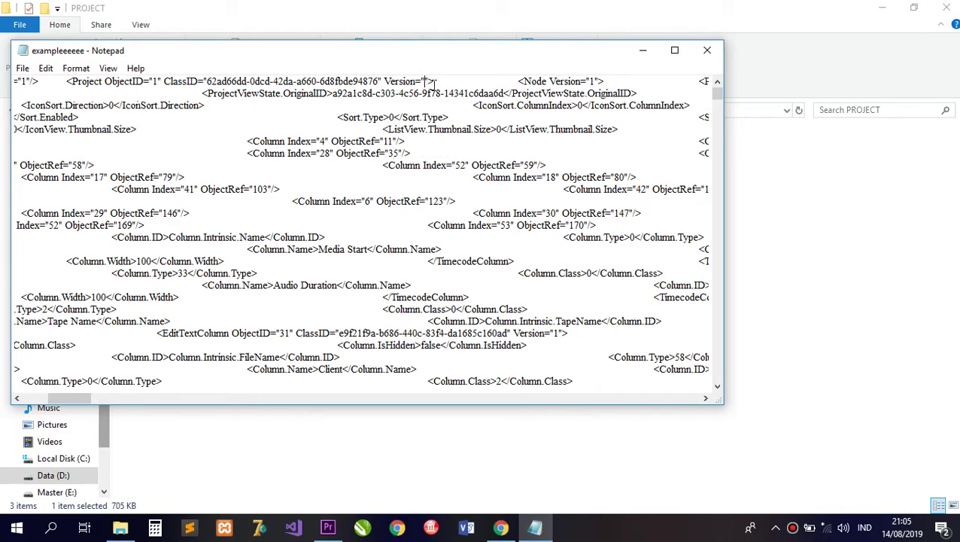
type("1")
Step: Save the edited exampleeeeee file and close it, returning to the PROJECT folder
left_click(23, 68)
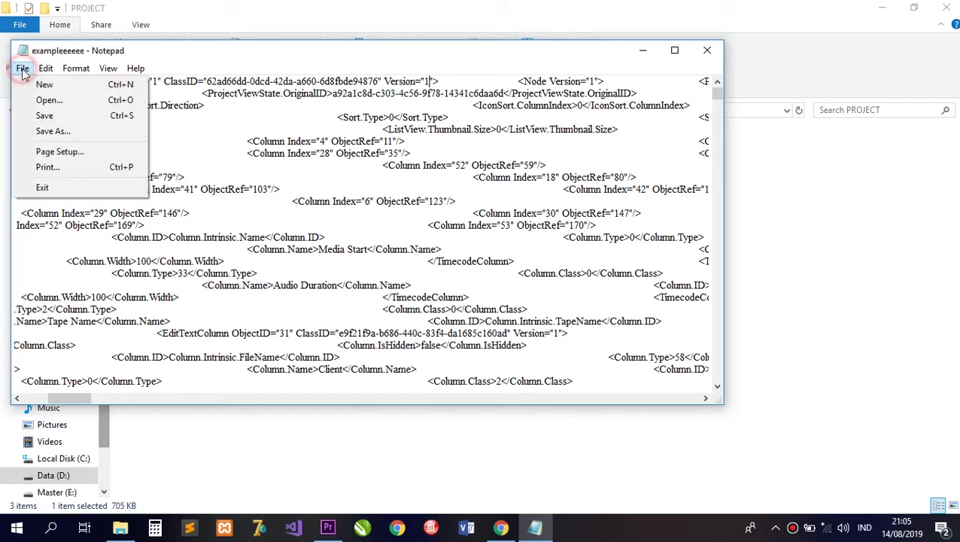
left_click(31, 115)
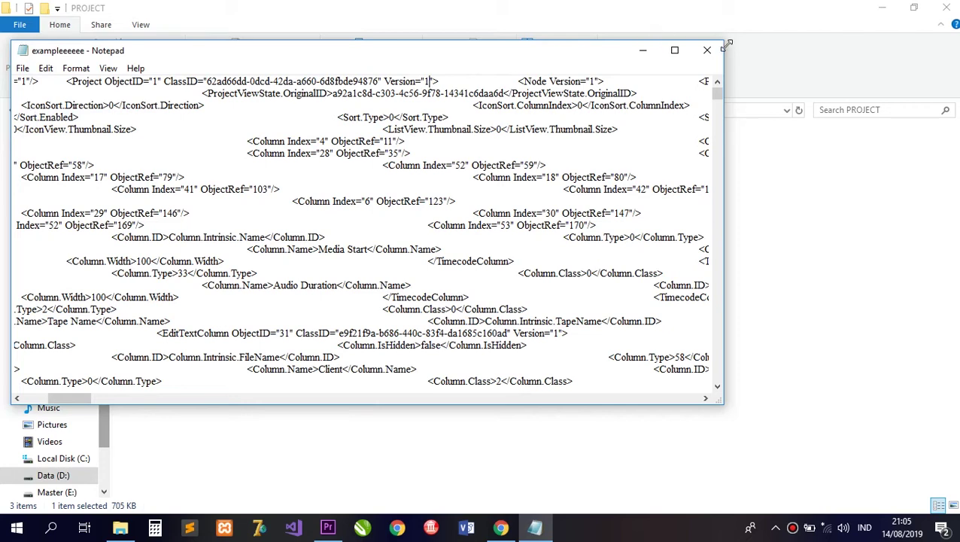
left_click(703, 54)
left_click(392, 271)
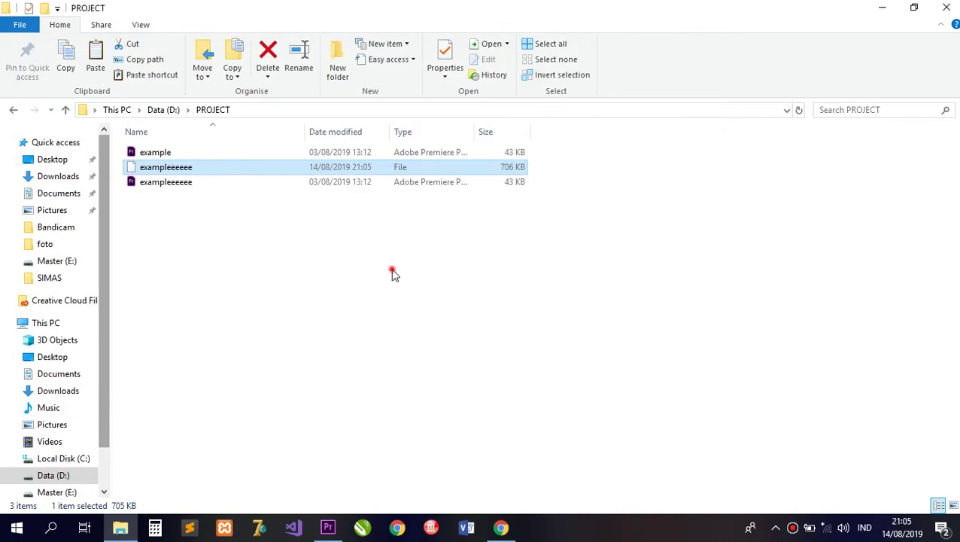
Step: Compress the extensionless exampleeeeee file with 7-Zip into a gzip archive named exampleeeeee.gz
left_click(245, 162)
right_click(244, 163)
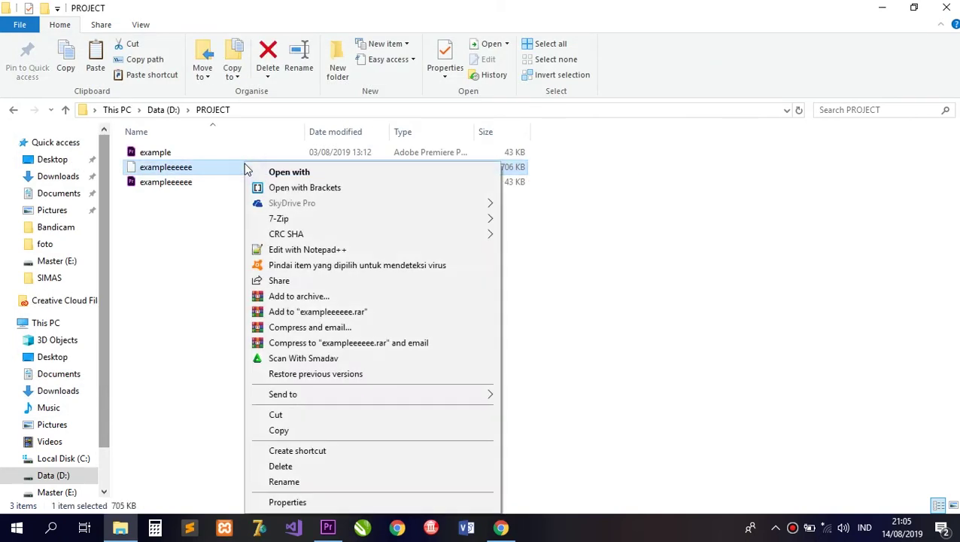
mouse_move(306, 218)
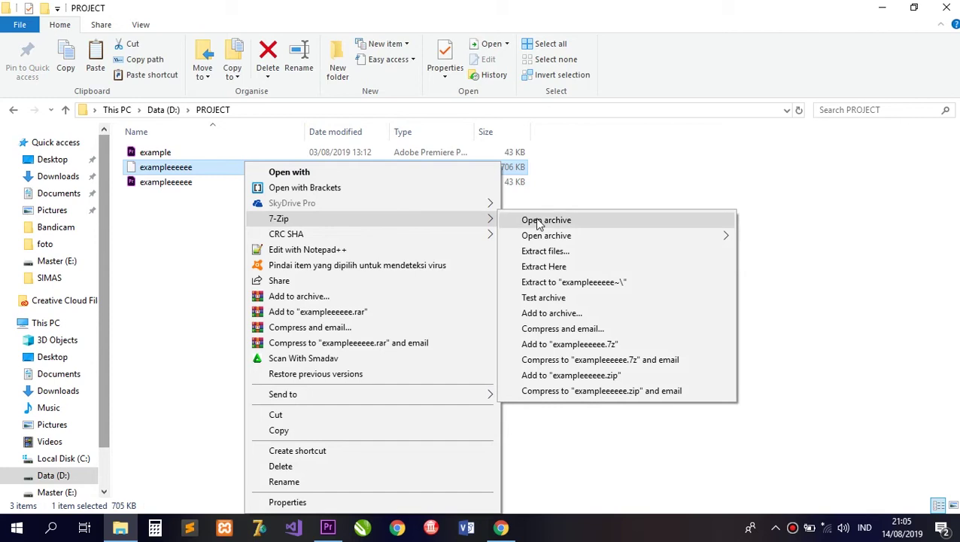
left_click(564, 315)
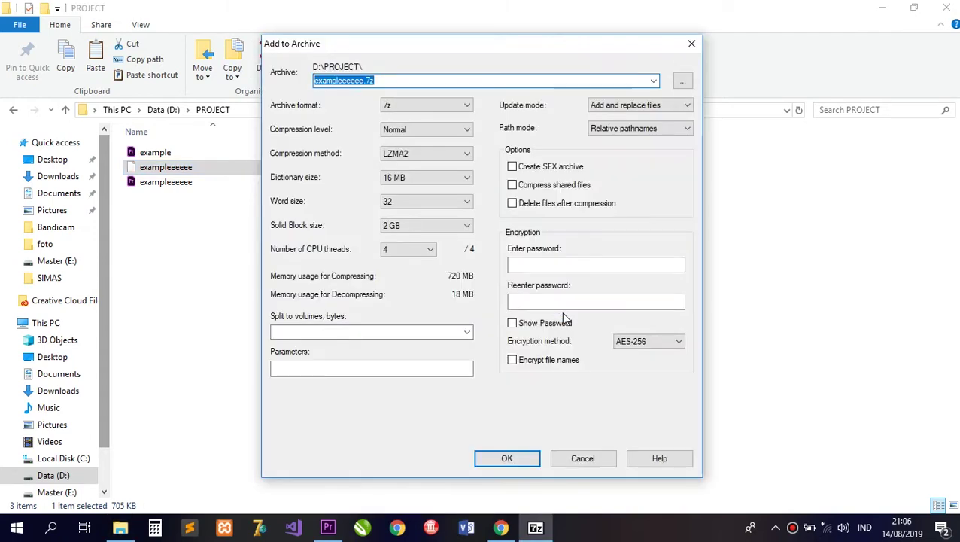
left_click(451, 109)
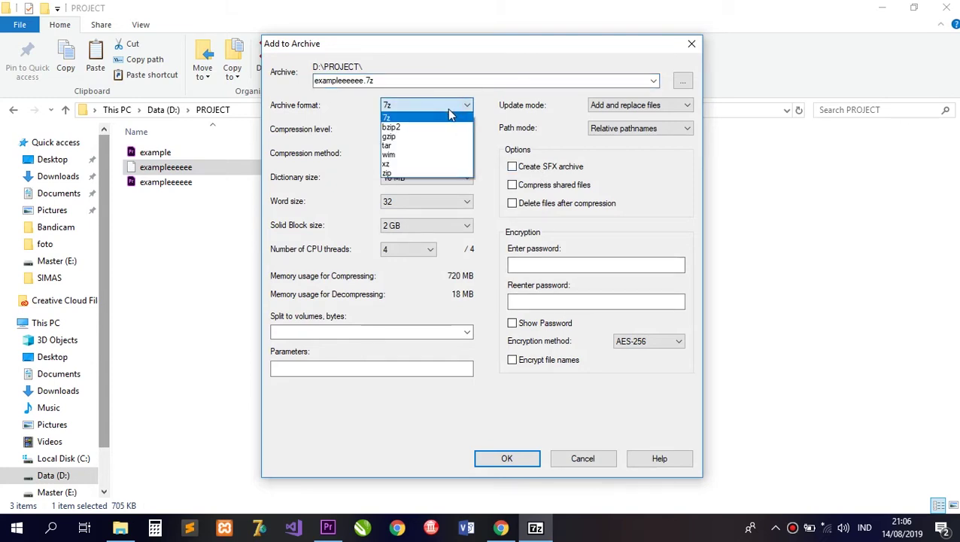
left_click(394, 138)
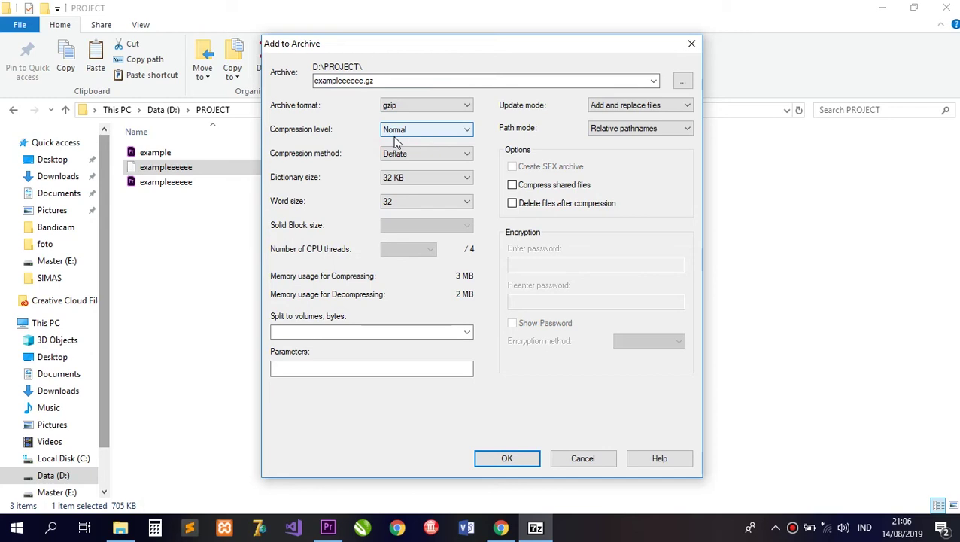
left_click(508, 458)
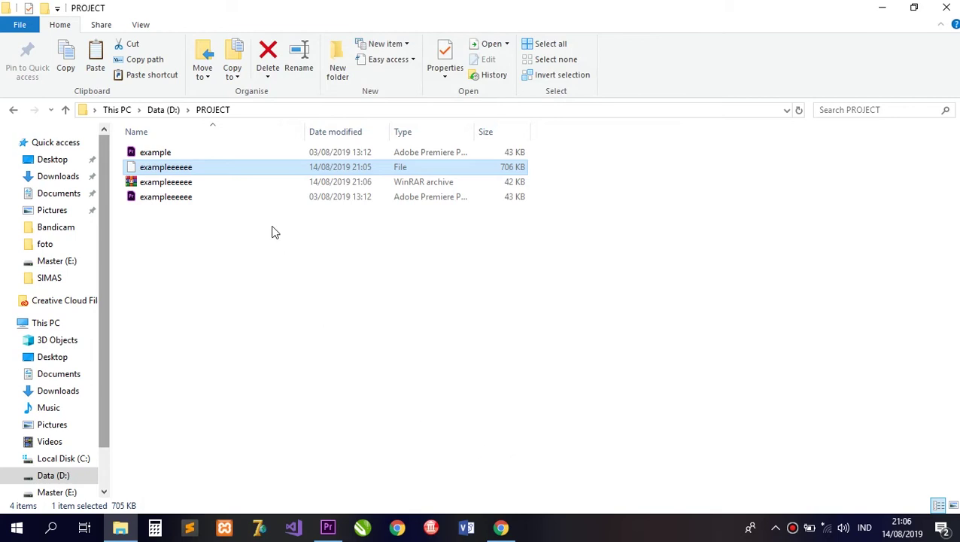
Step: Rename the new exampleeeeee archive to exampleeeeee.prproj
left_click(255, 184)
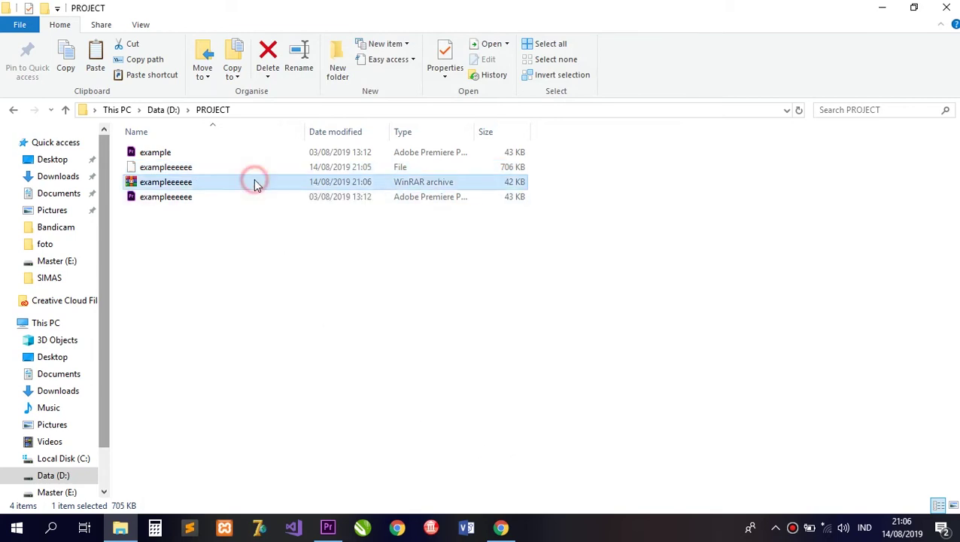
right_click(255, 184)
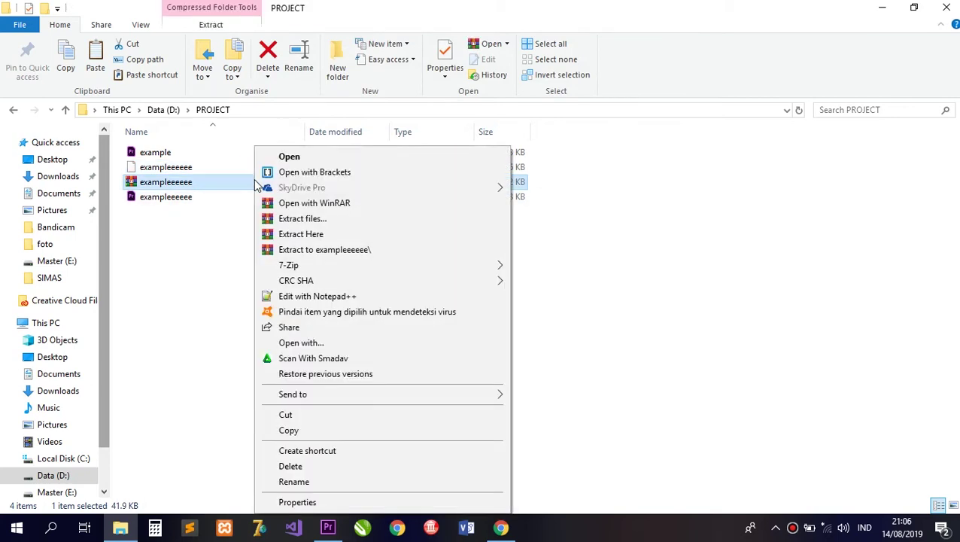
left_click(317, 483)
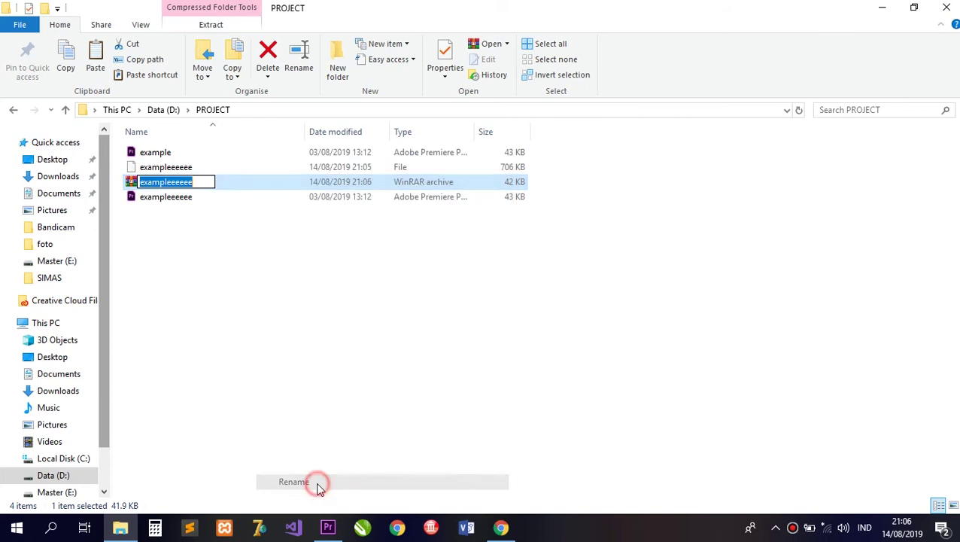
left_click(197, 182)
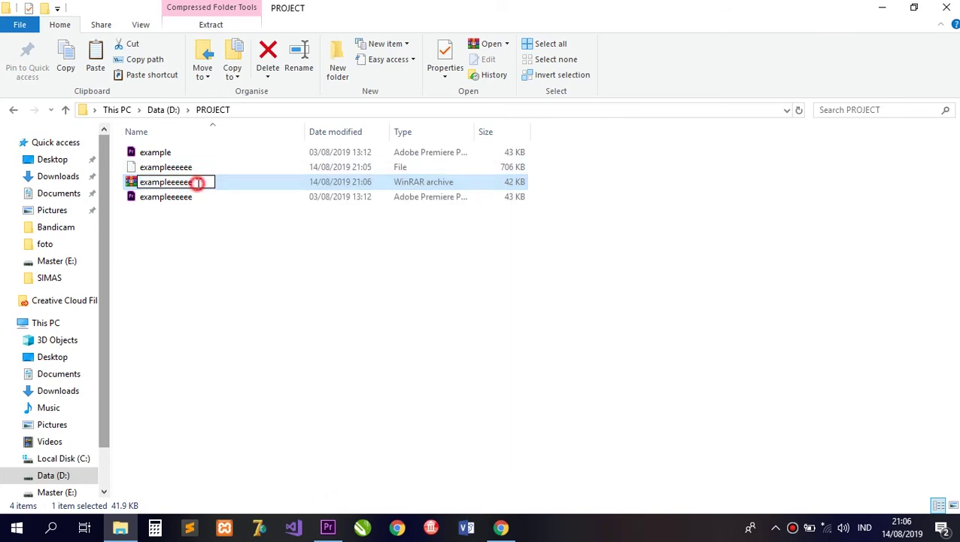
type(".prproj")
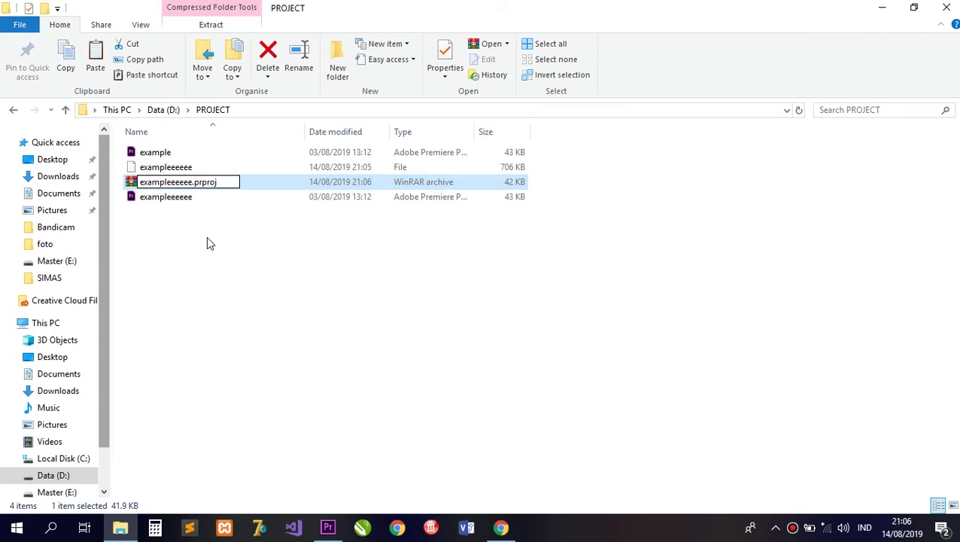
key("Return")
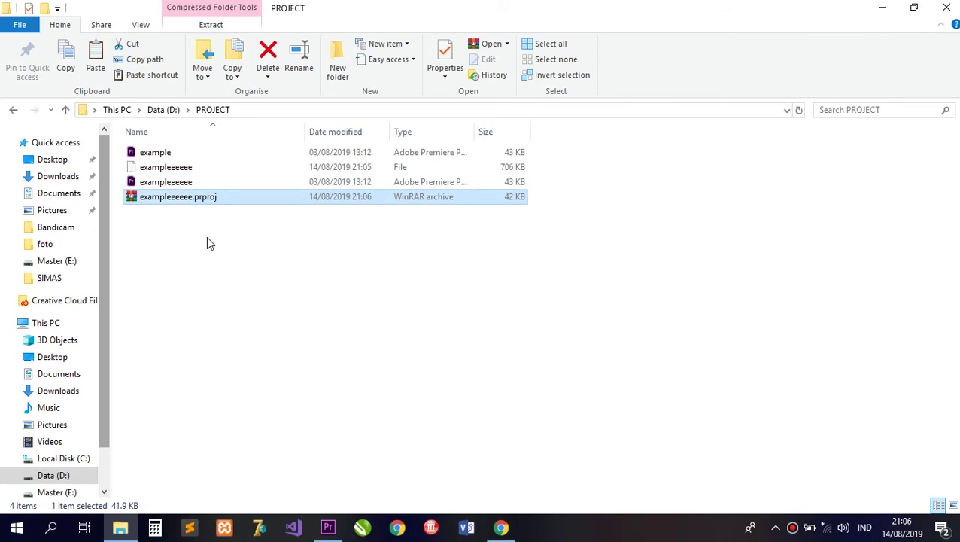
Step: Open the exampleeeeee.prproj archive, try to open the file inside it, and close the archive
double_click(234, 200)
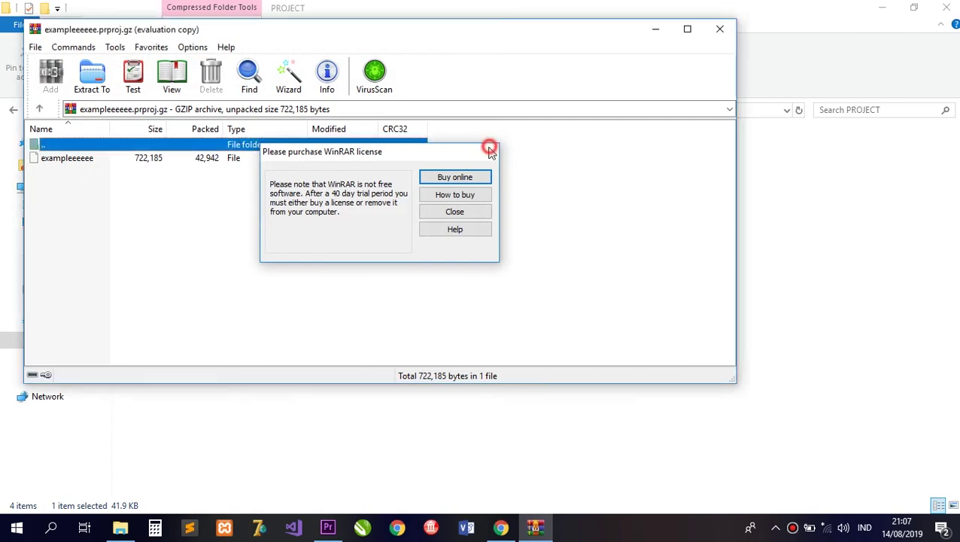
left_click(487, 152)
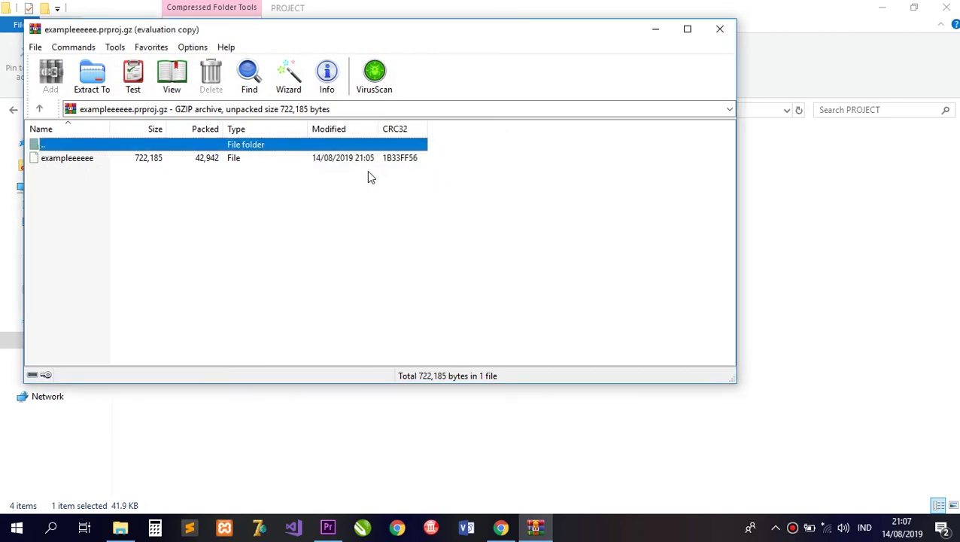
double_click(151, 158)
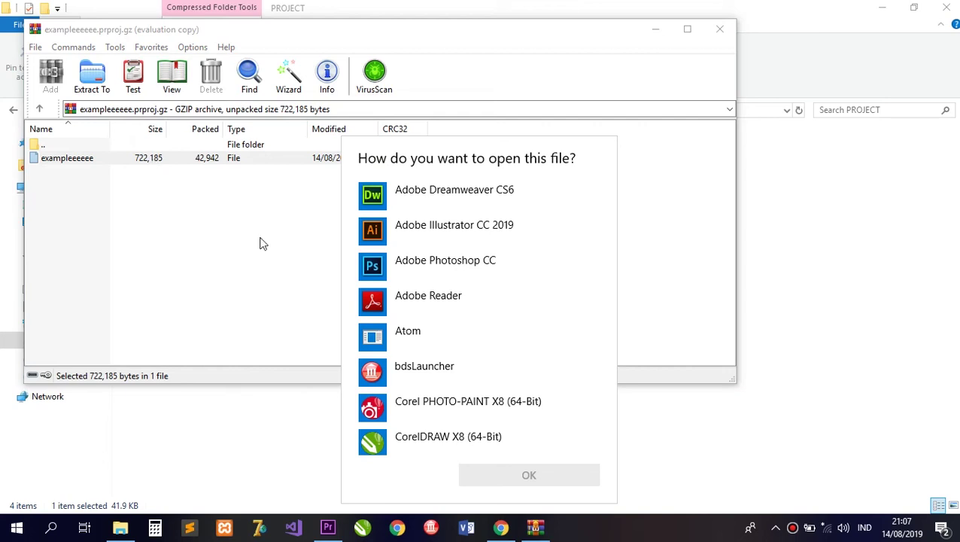
scroll(523, 382, "down", 3)
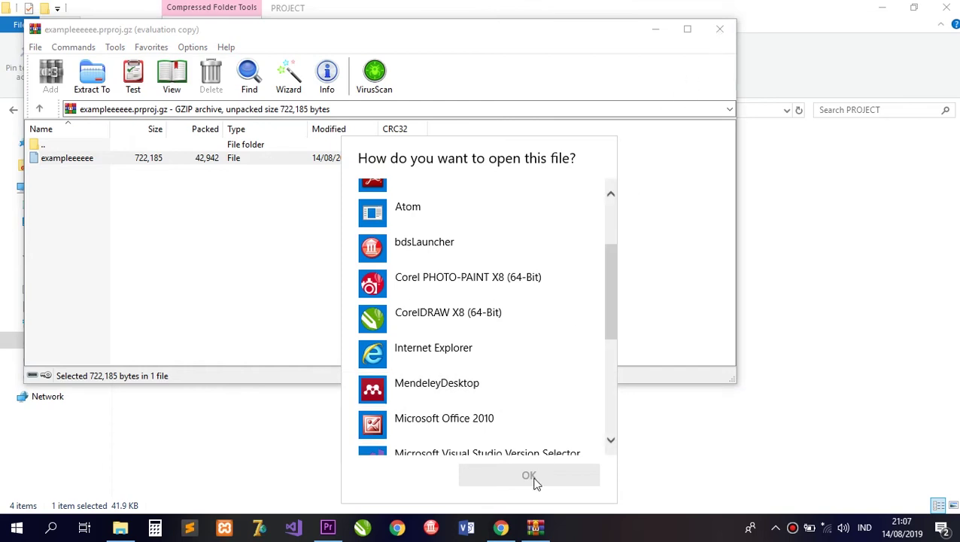
left_click(727, 30)
left_click(720, 29)
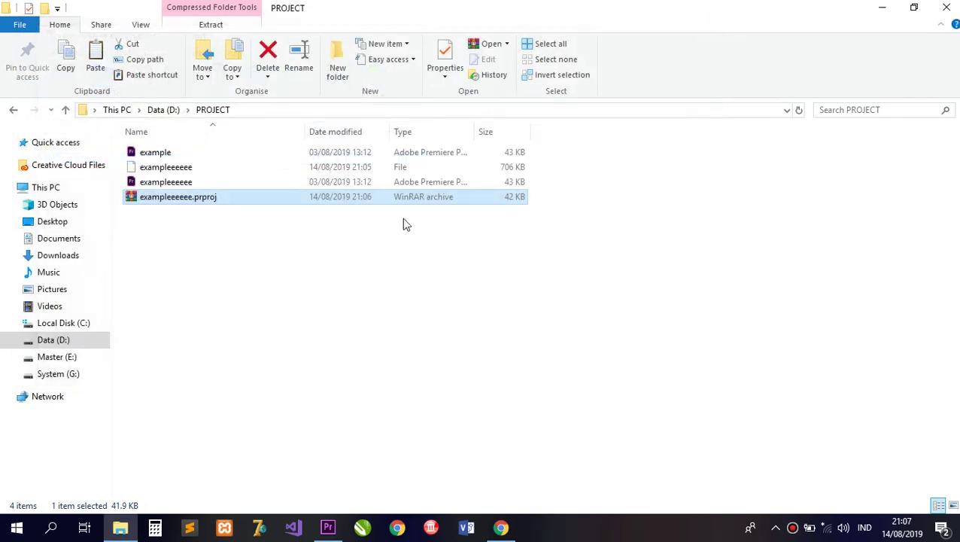
right_click(243, 199)
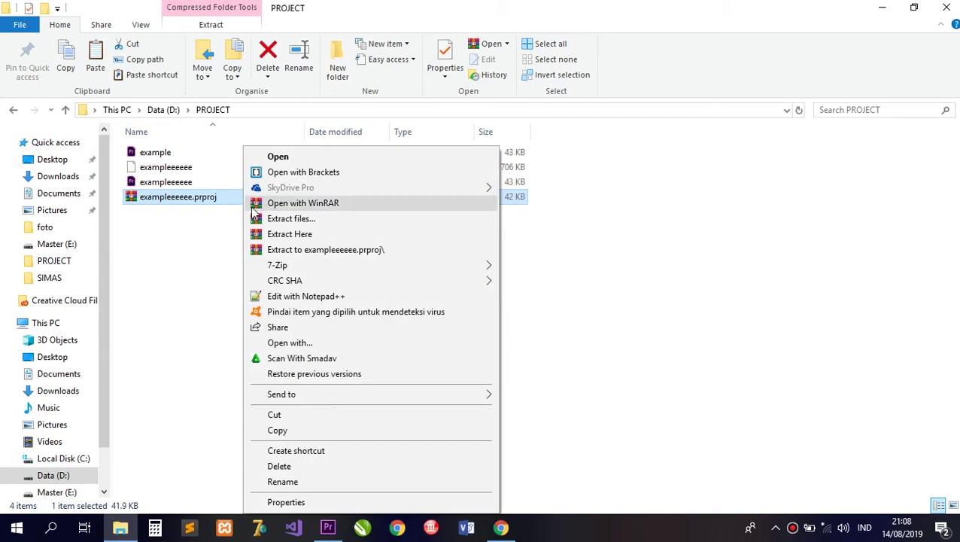
left_click(298, 484)
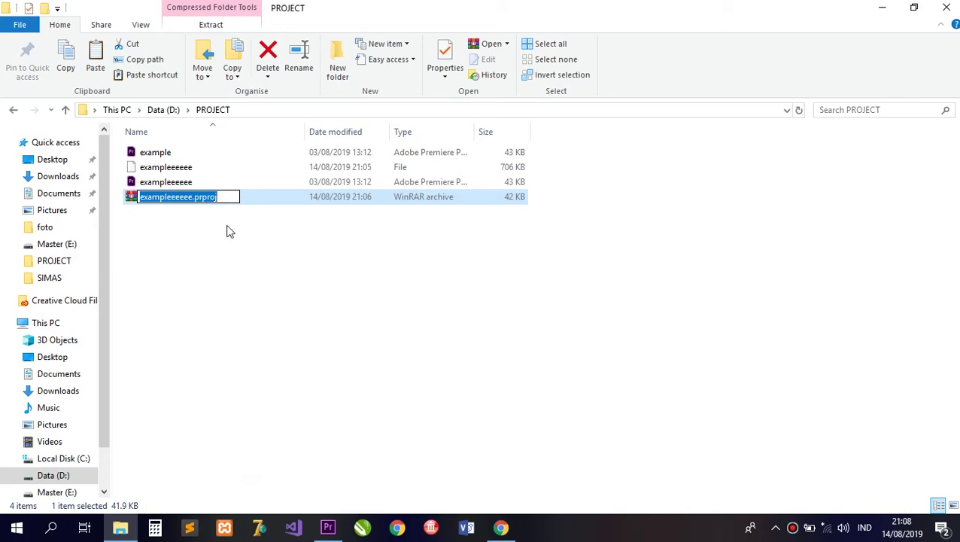
left_click(226, 226)
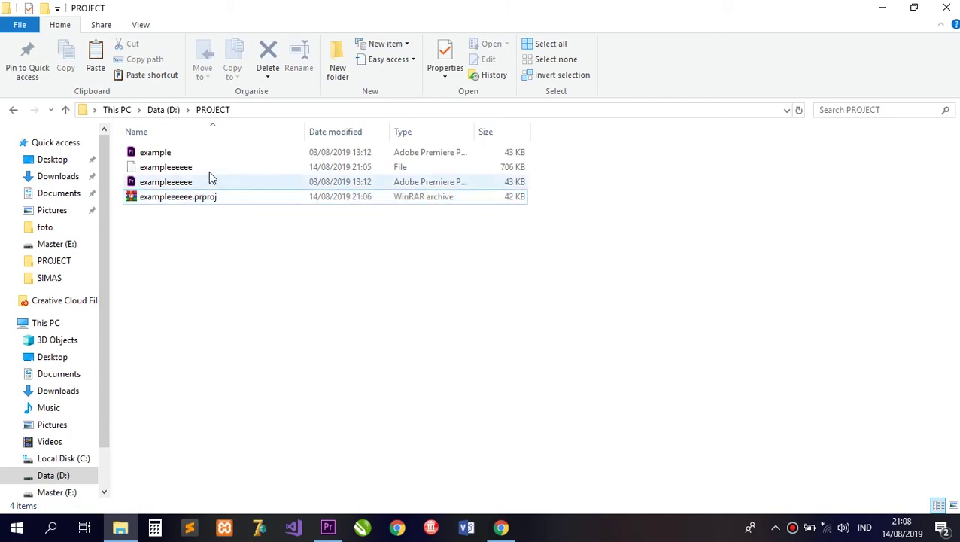
Step: Set up another 7-Zip archive of the extensionless exampleeeeee file, using the gzip format
right_click(210, 173)
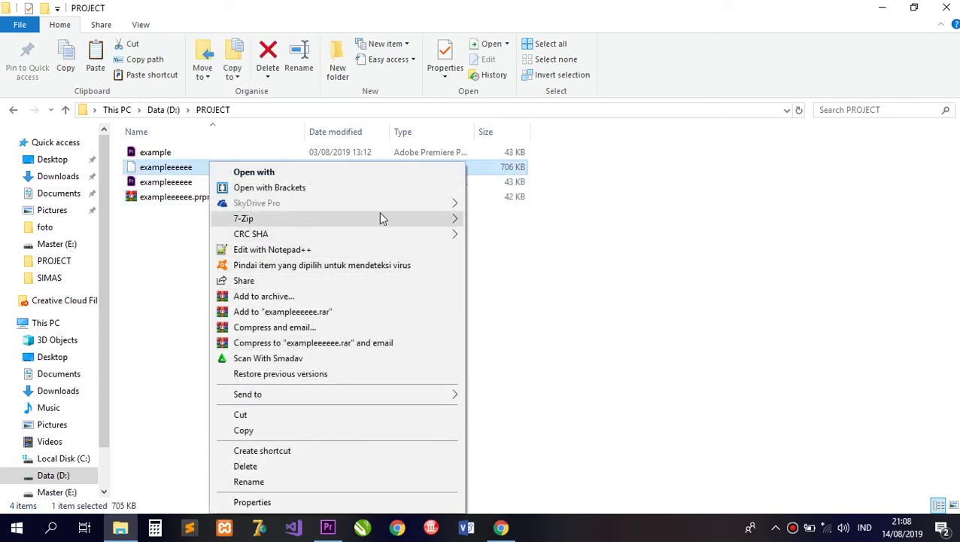
mouse_move(421, 219)
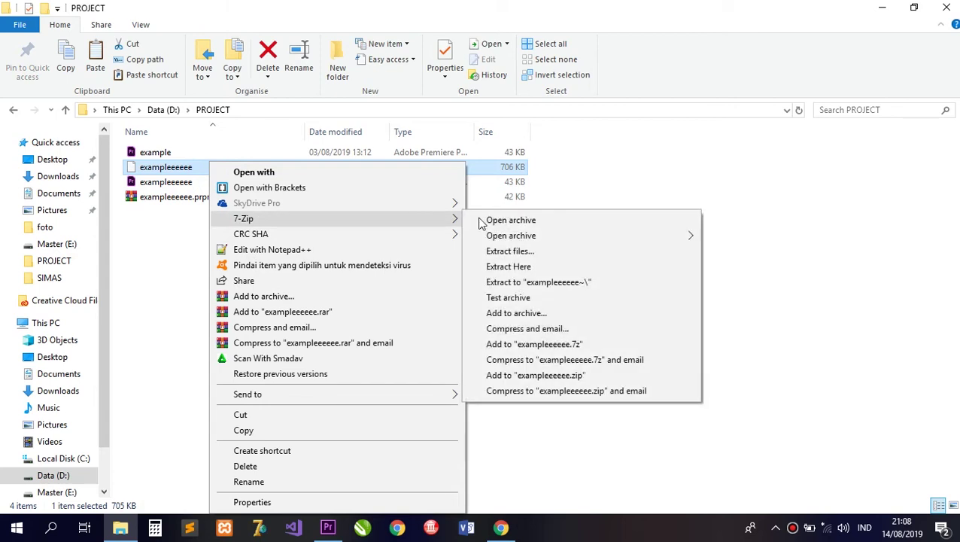
left_click(511, 313)
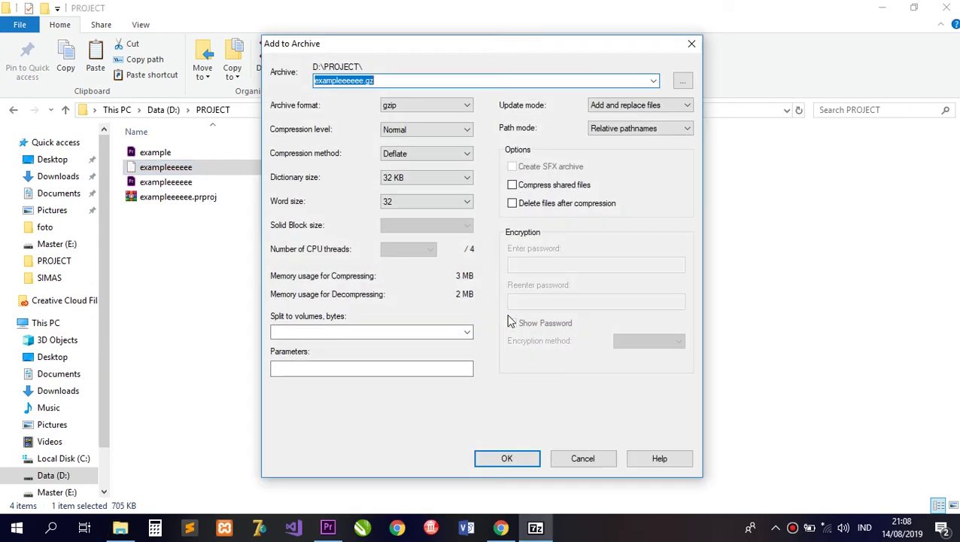
left_click(401, 106)
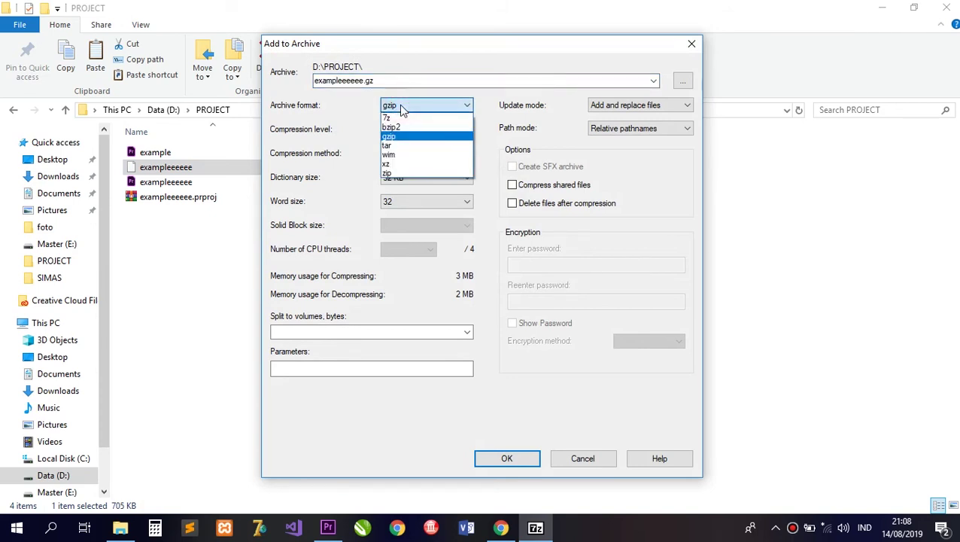
left_click(389, 136)
Step: Name the new gzip archive exampleeee.gzip and create it in D:\PROJECT with the remaining compression settings left at their defaults
left_click(372, 80)
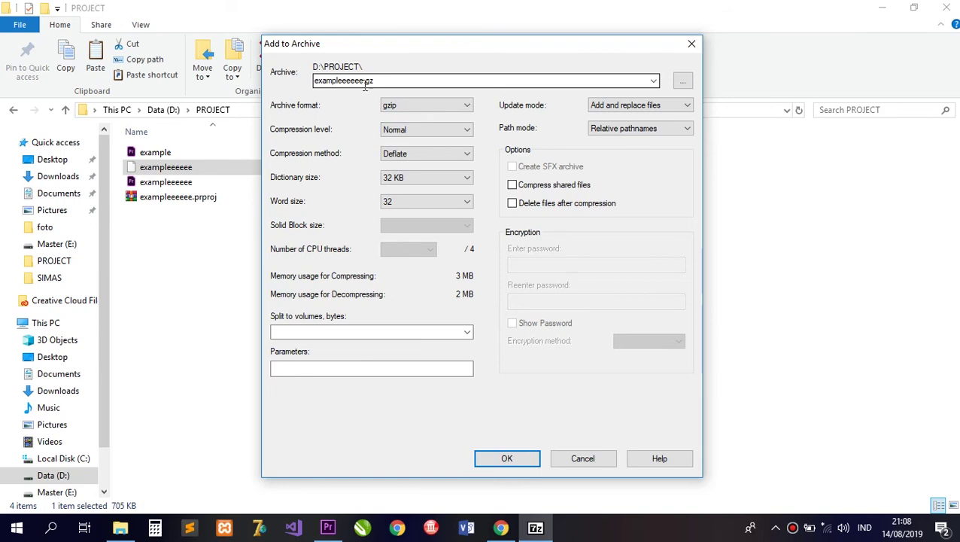
left_click(360, 81)
double_click(359, 81)
left_click(355, 80)
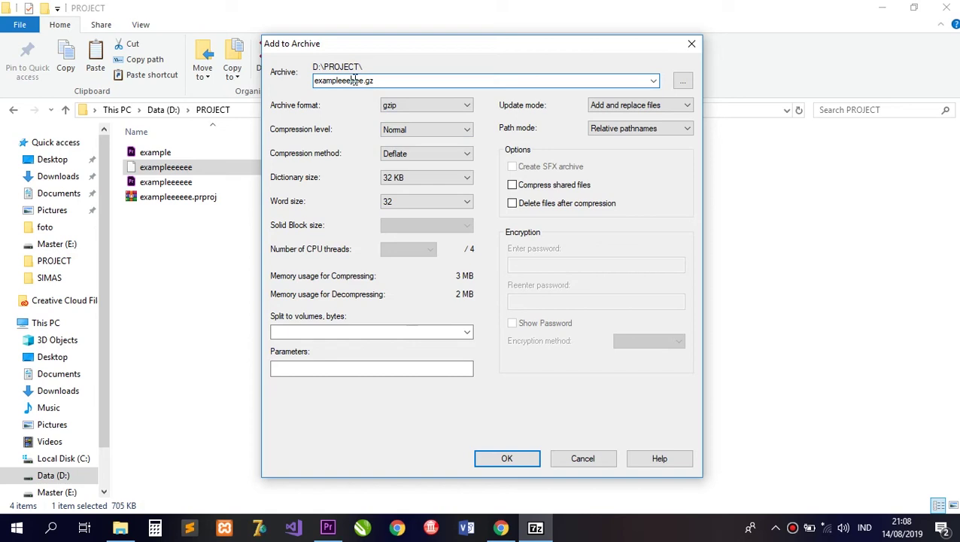
key("BackSpace")
key("BackSpace")
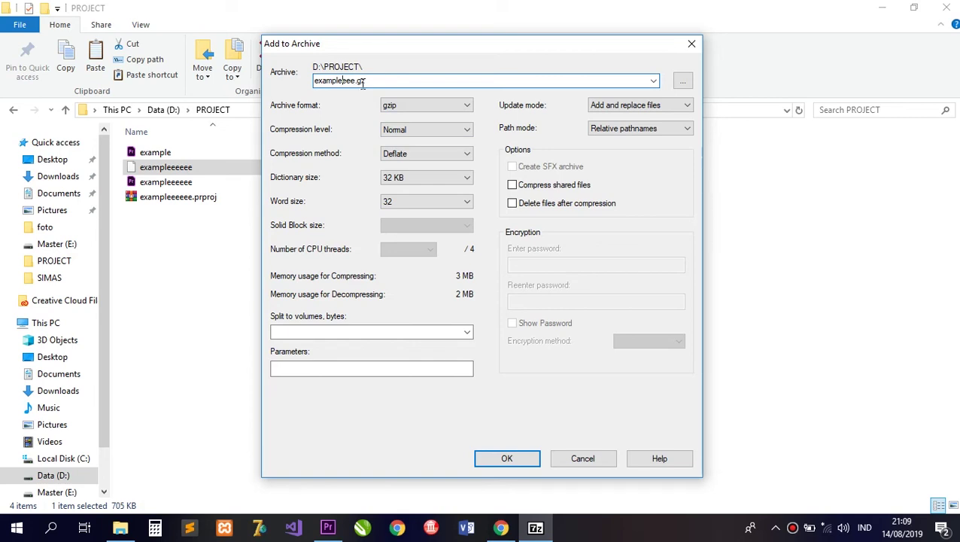
left_click(377, 80)
type("ip")
left_click(509, 460)
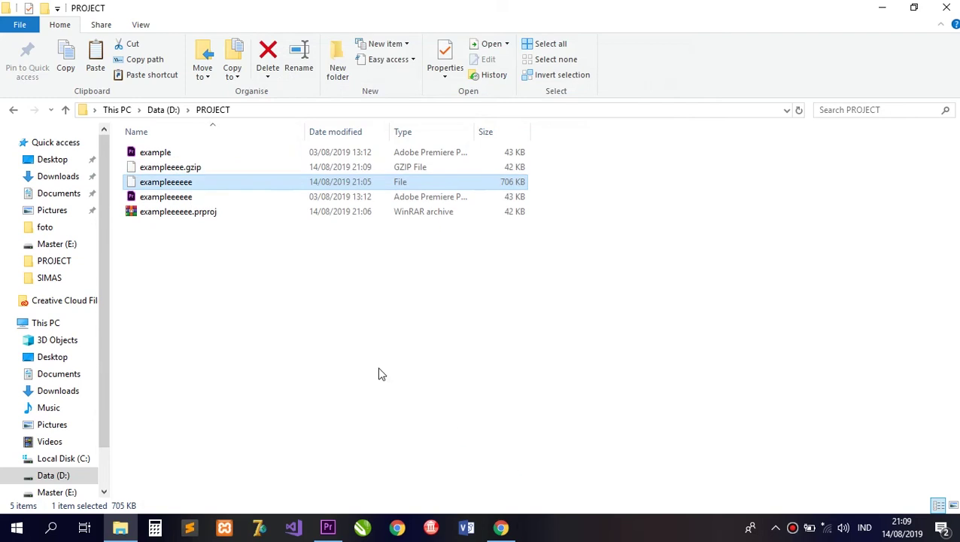
Step: Rename the exampleeee.gzip file to exampleeee.prproj and accept the change of filename extension
left_click(203, 169)
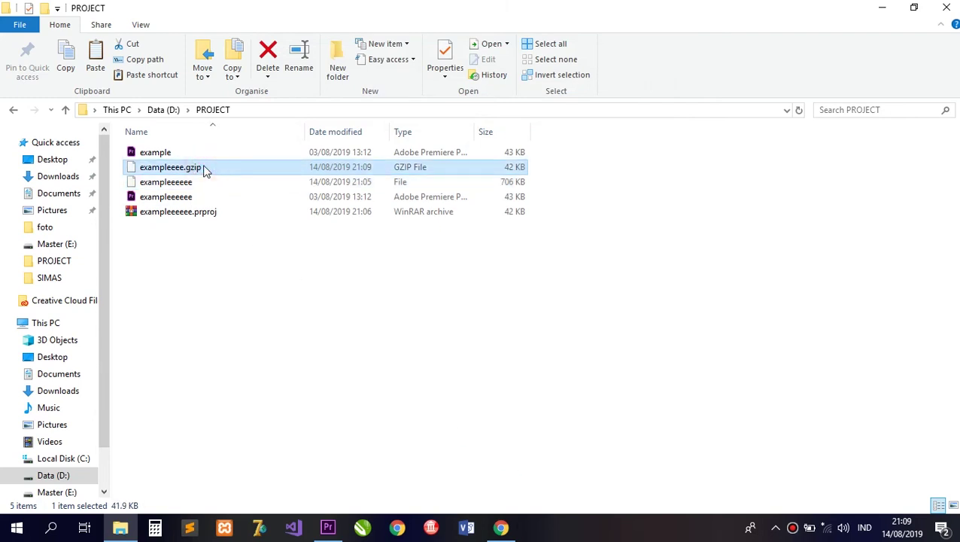
right_click(204, 169)
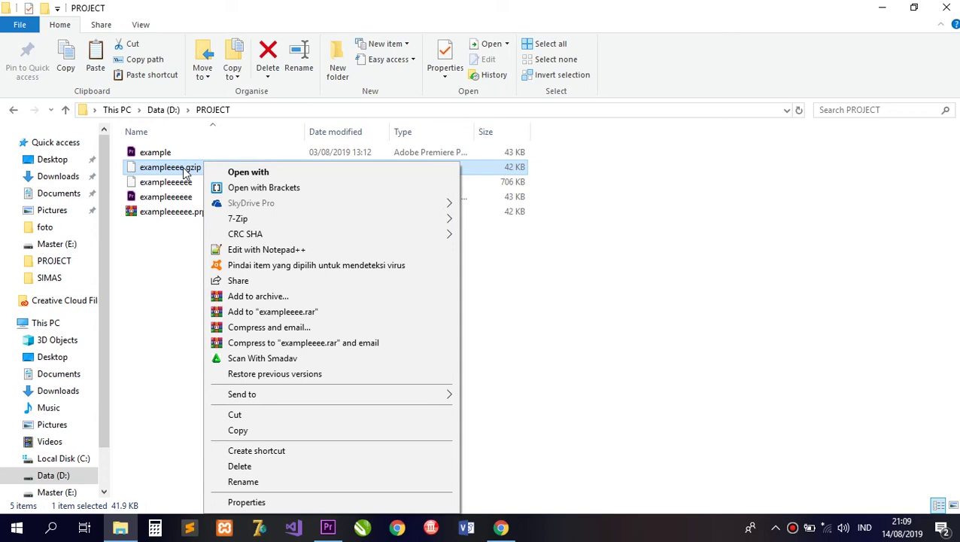
left_click(182, 166)
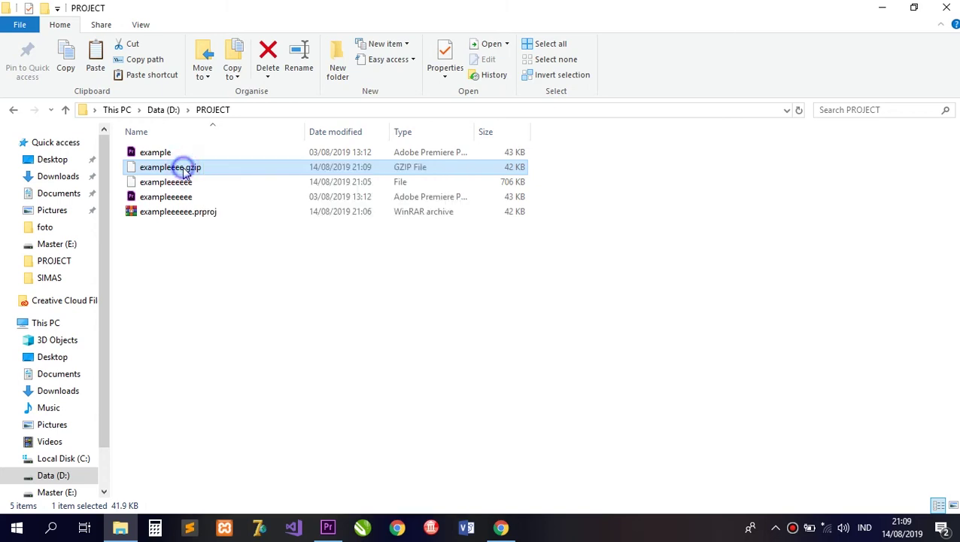
right_click(183, 165)
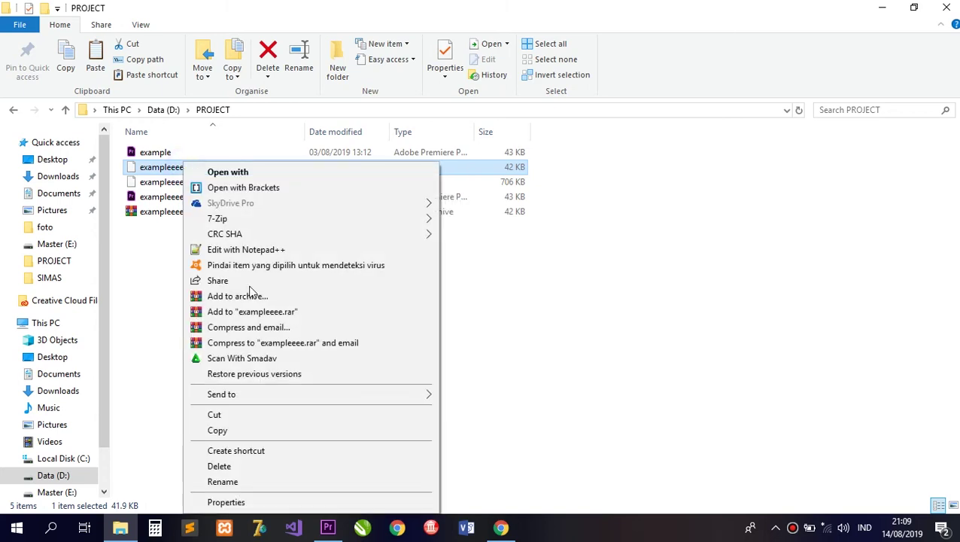
left_click(241, 482)
left_click(208, 166)
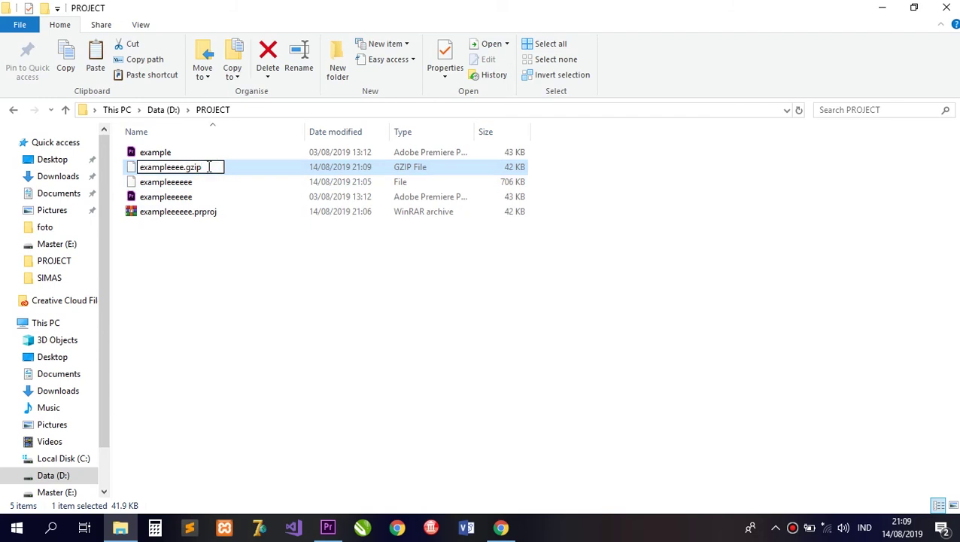
key("BackSpace")
key("BackSpace")
key("BackSpace")
key("BackSpace")
type("prproj")
key("Return")
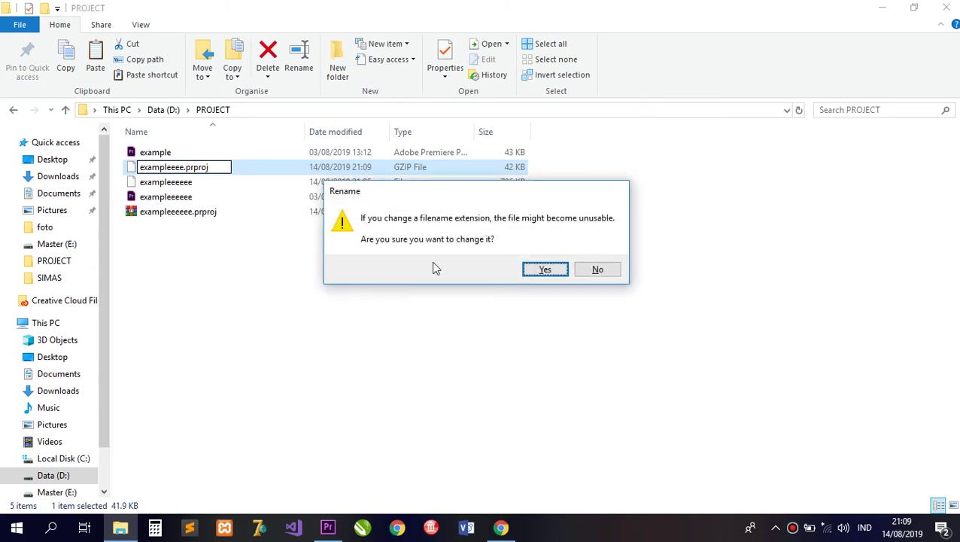
left_click(556, 275)
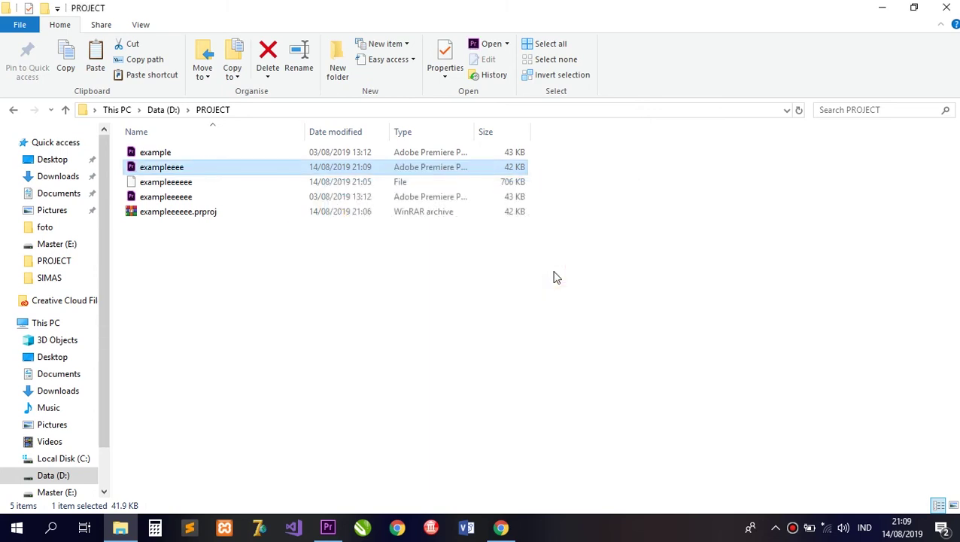
Step: Open the exampleeee project in Premiere Pro and convert it under the name re-made in D:\PROJECT
double_click(229, 168)
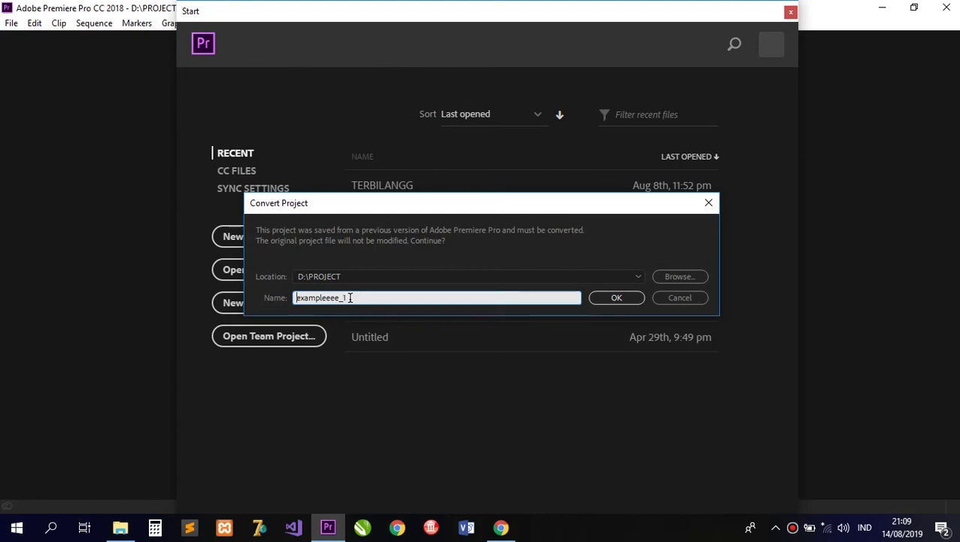
left_click_drag(350, 298, 295, 299)
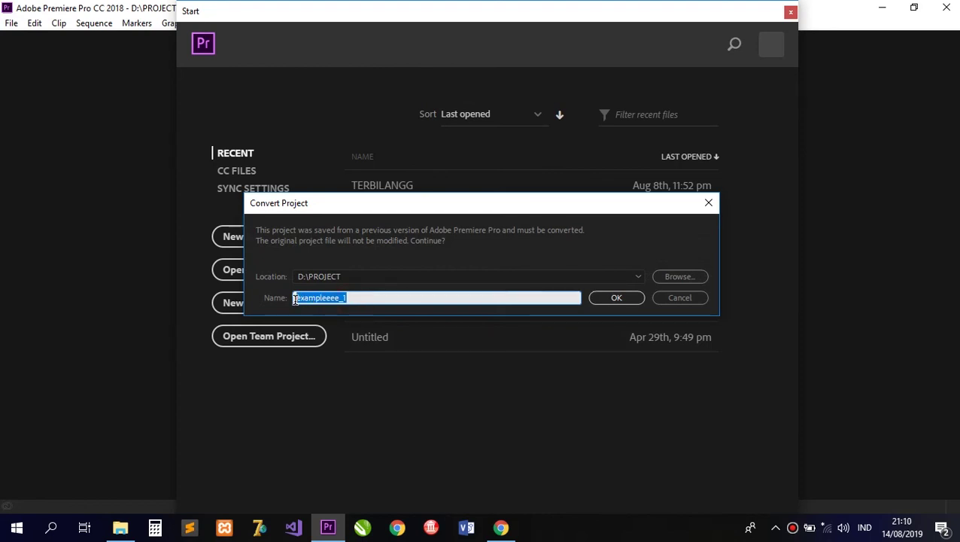
type("re")
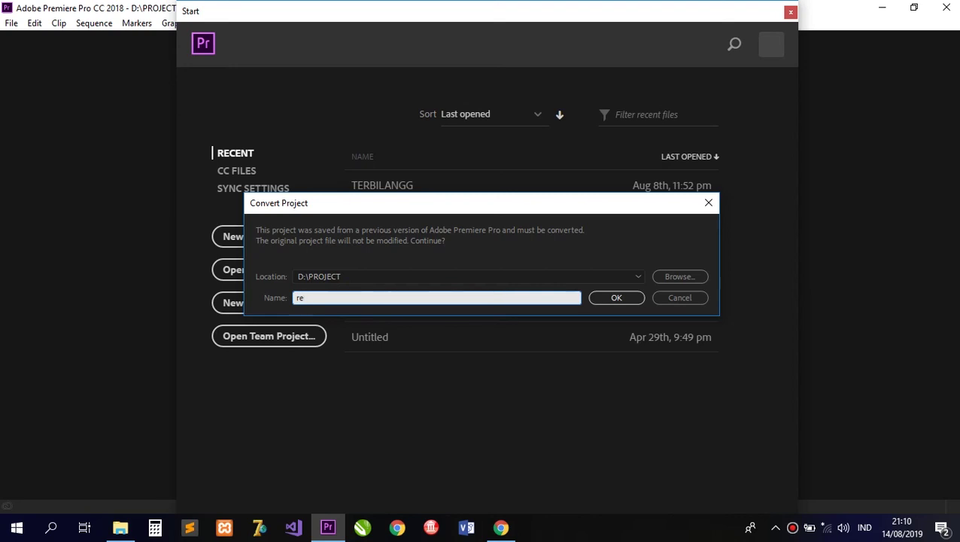
type("-made")
left_click(612, 298)
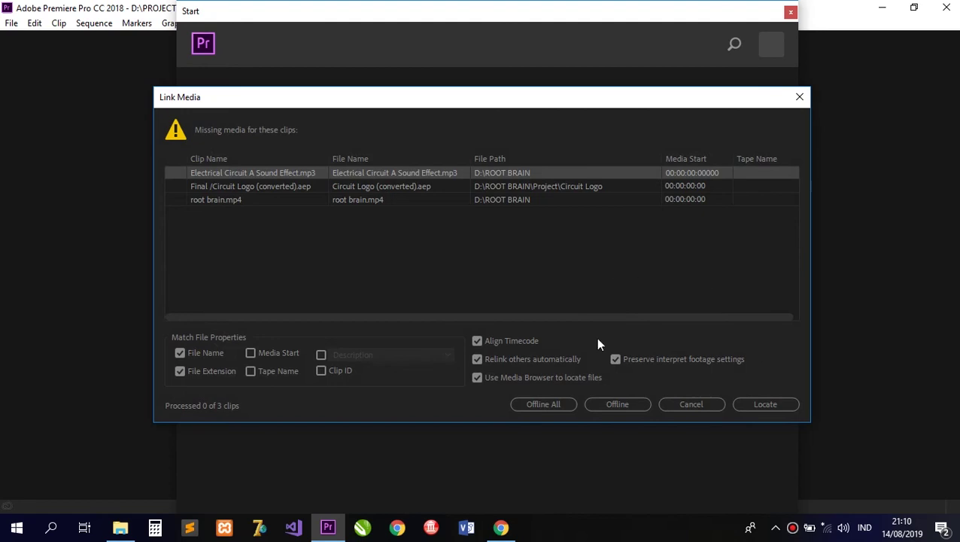
Step: Set all clips with missing media offline and play part of the root brain sequence to check the converted project
left_click(549, 406)
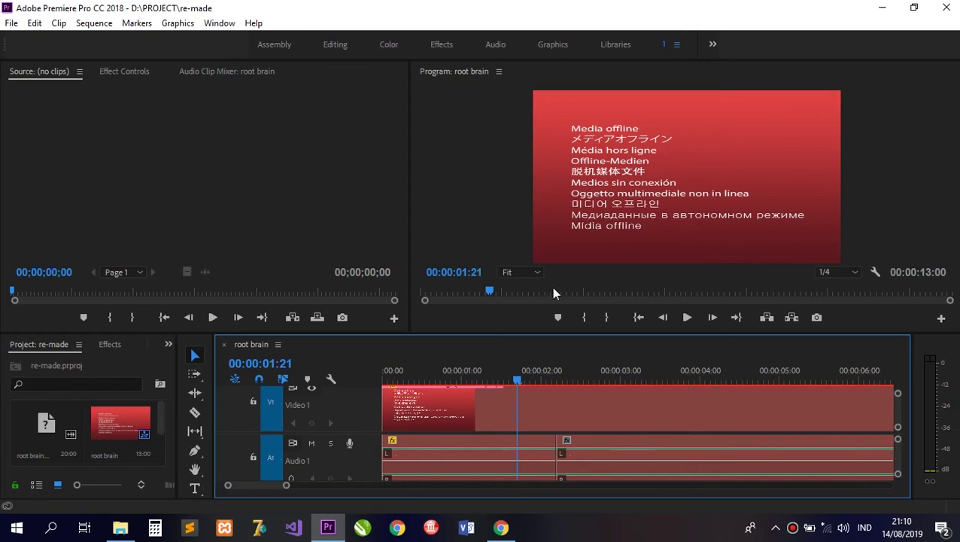
left_click(687, 317)
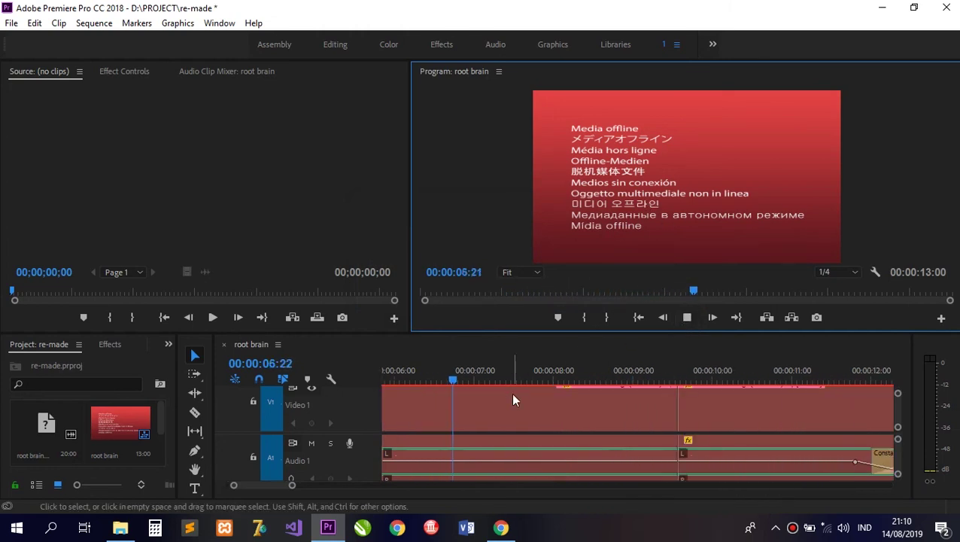
left_click(685, 320)
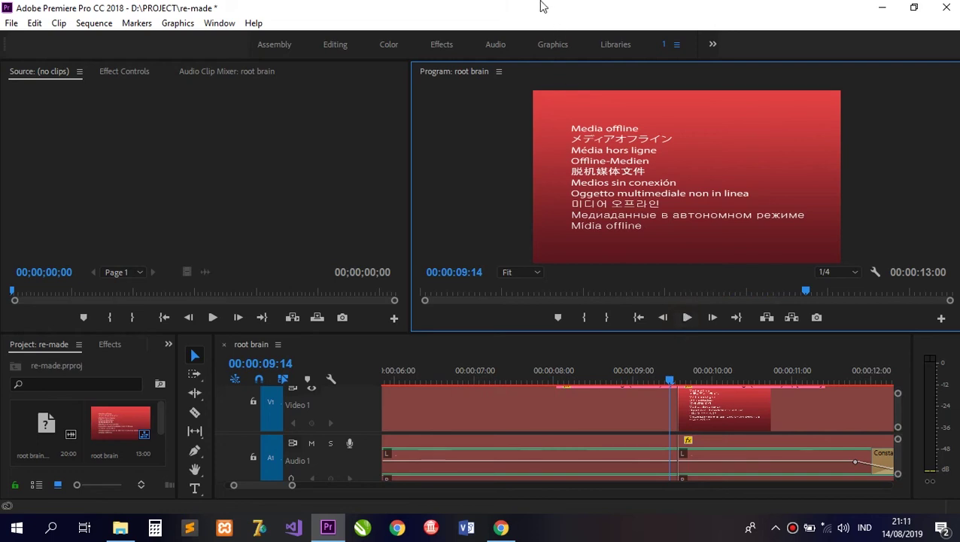
mouse_move(545, 6)
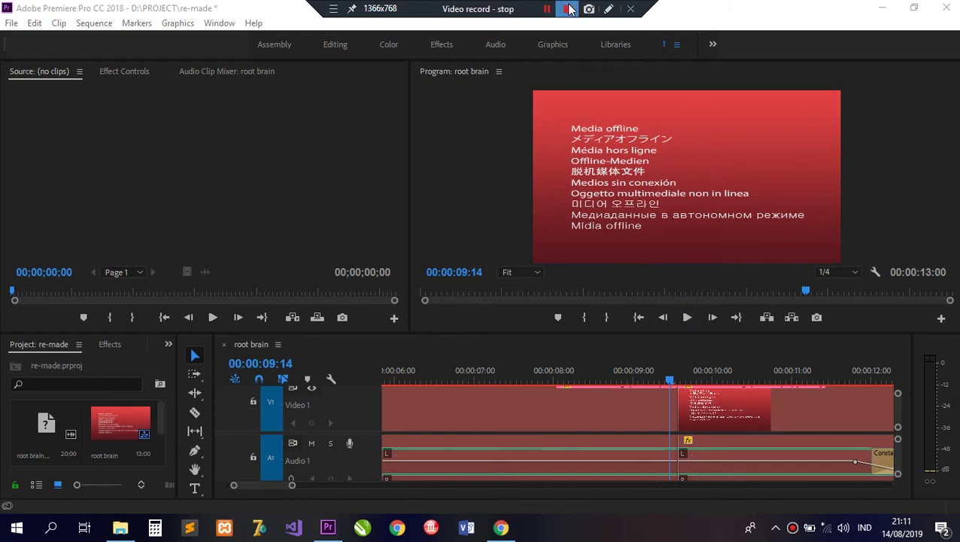
left_click(569, 9)
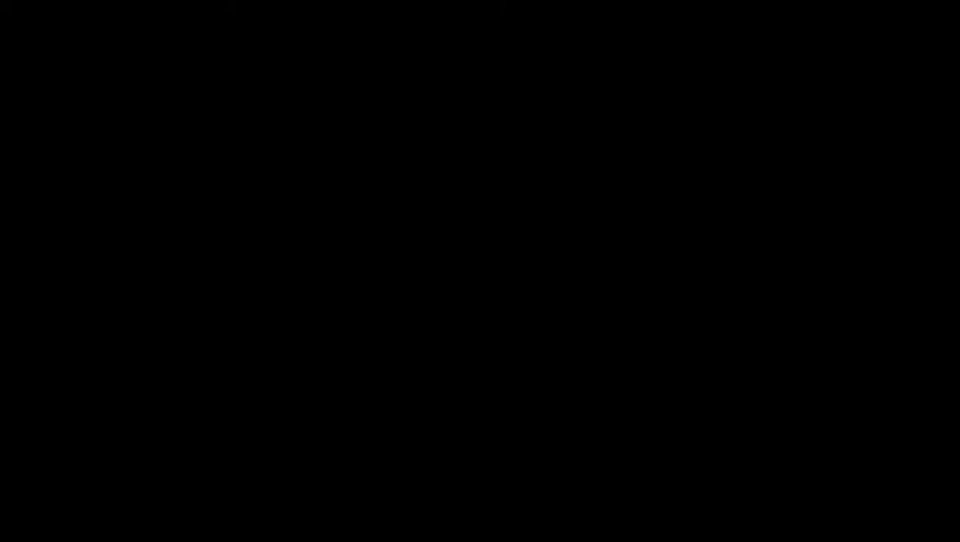